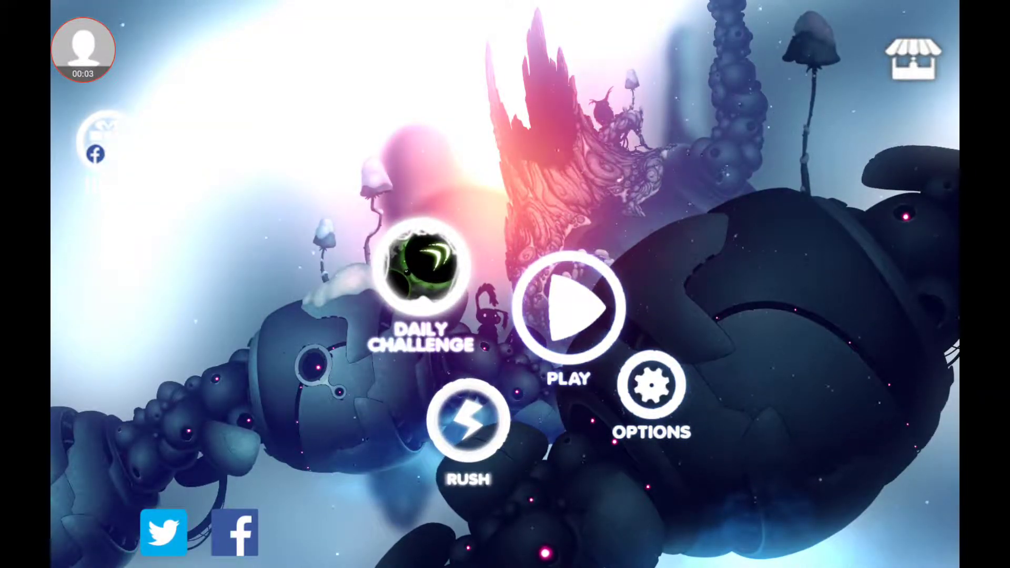
Step: Bring up the Orbital Clones daily challenge, with its save-clone goals and record of 9
left_click_drag(103, 49, 446, 181)
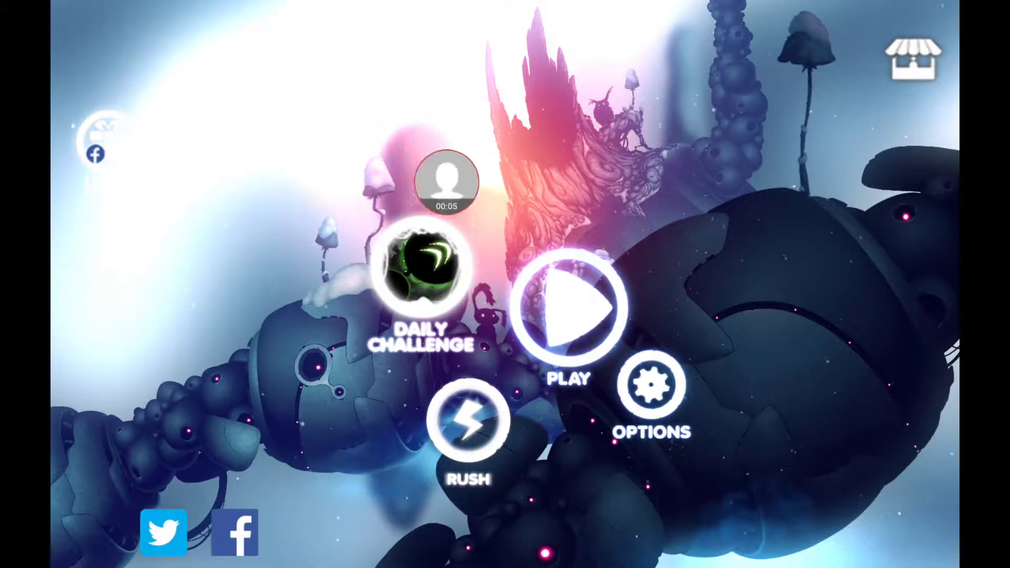
left_click_drag(345, 236, 440, 339)
left_click_drag(467, 213, 372, 183)
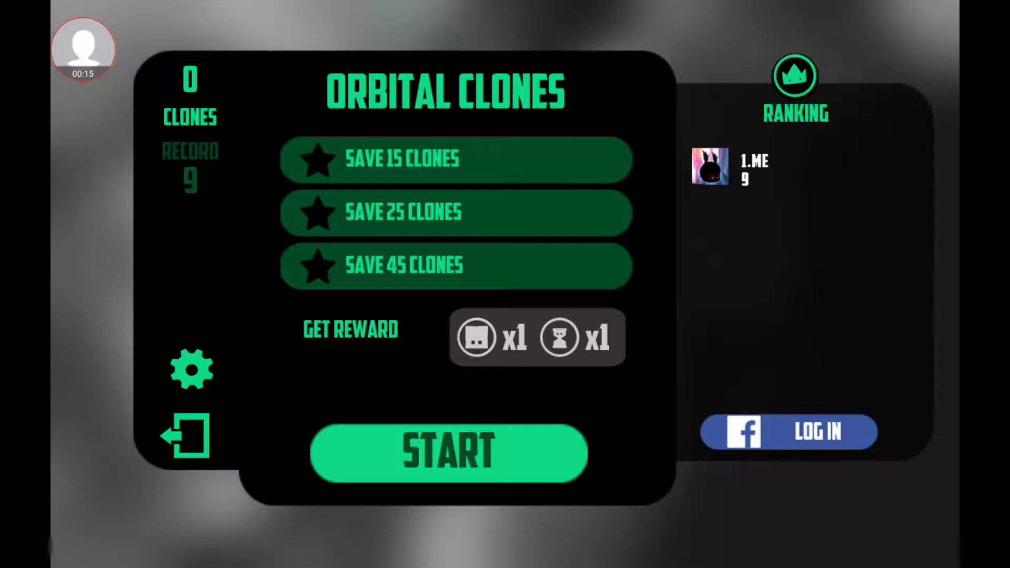
Step: Start the Orbital Clones challenge and play the level through to the results screen
left_click(449, 452)
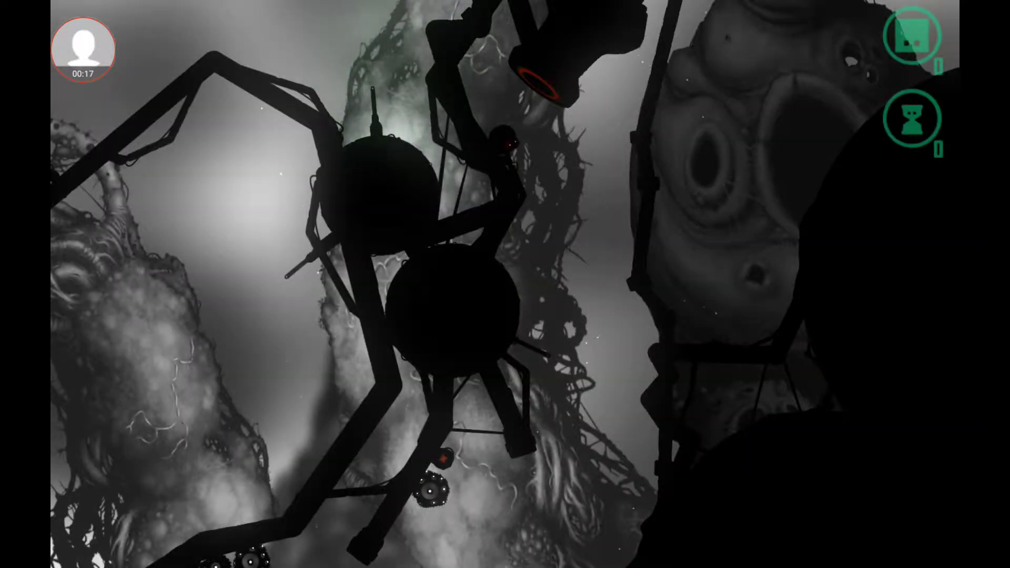